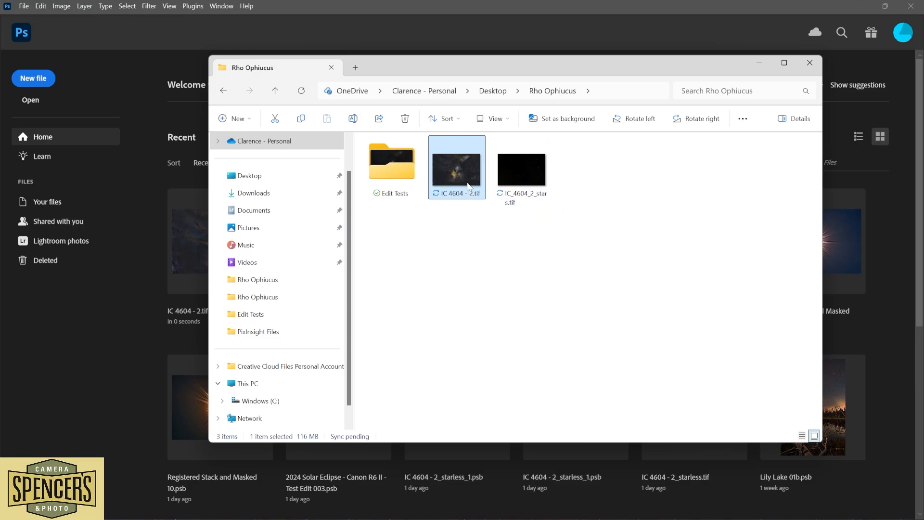
# Open IC 4604 - 2.tif through Camera Raw and place IC_4604_2_stars.tif over it as a new layer.
pyautogui.moveTo(463, 175); pyautogui.dragTo(115, 332)
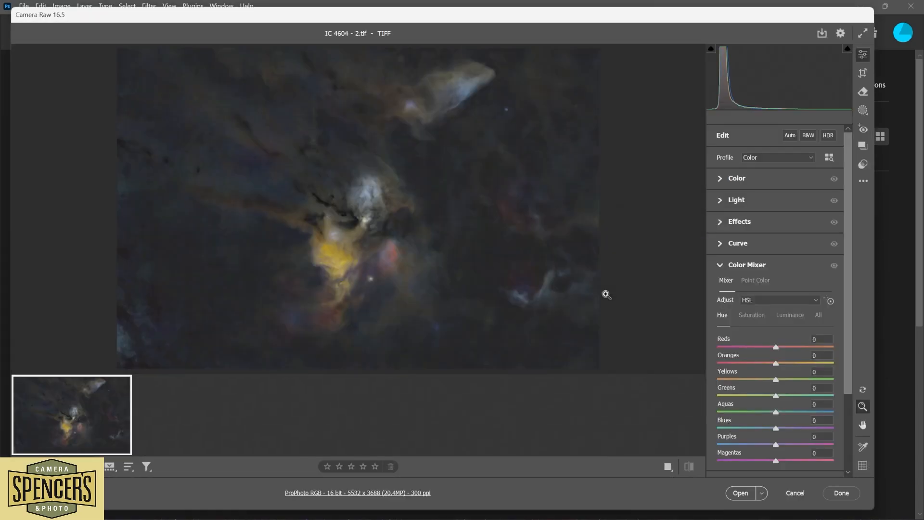
pyautogui.click(741, 494)
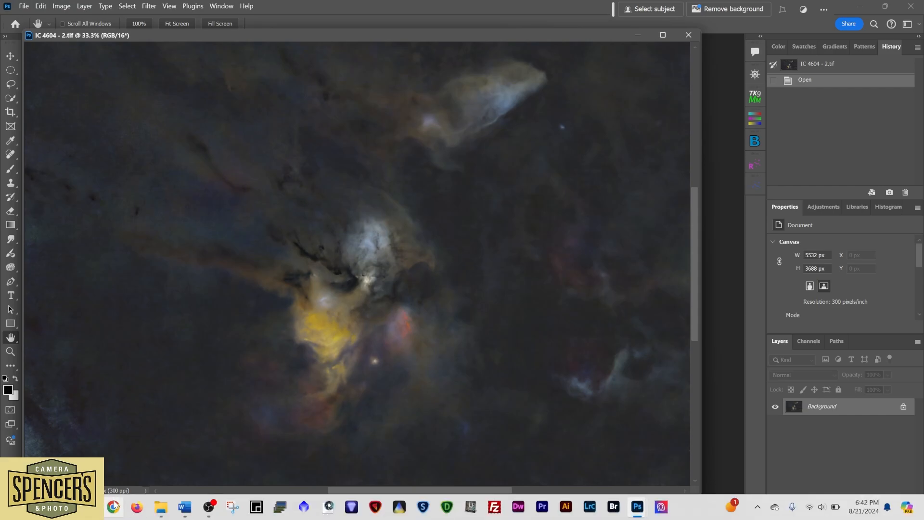
pyautogui.click(161, 507)
pyautogui.click(526, 178)
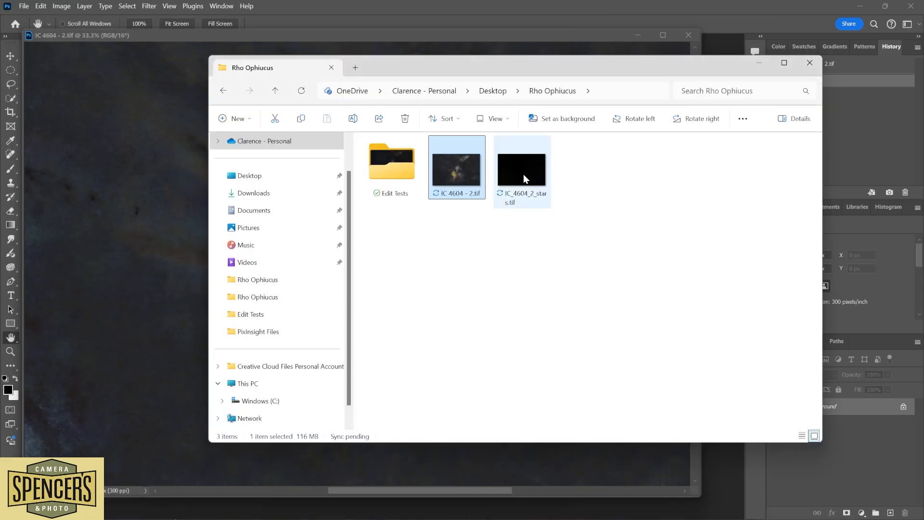
pyautogui.moveTo(526, 178); pyautogui.dragTo(141, 260)
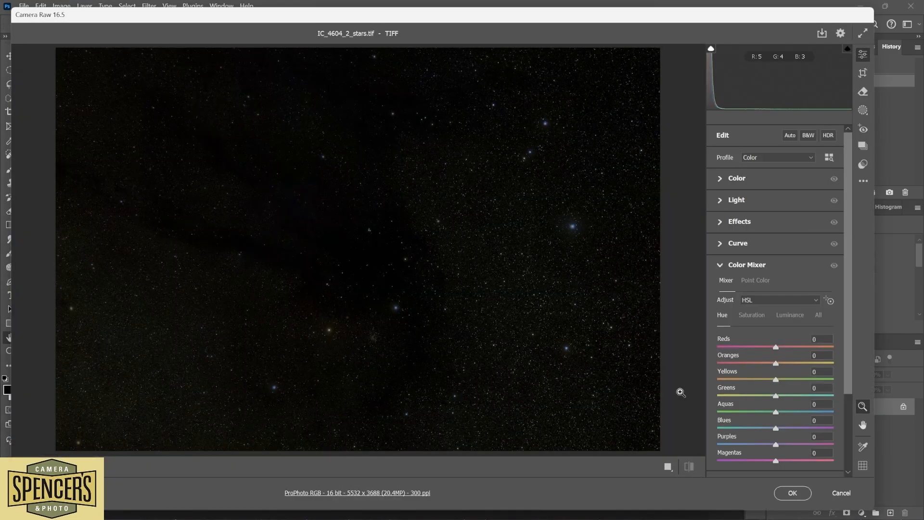
pyautogui.click(794, 494)
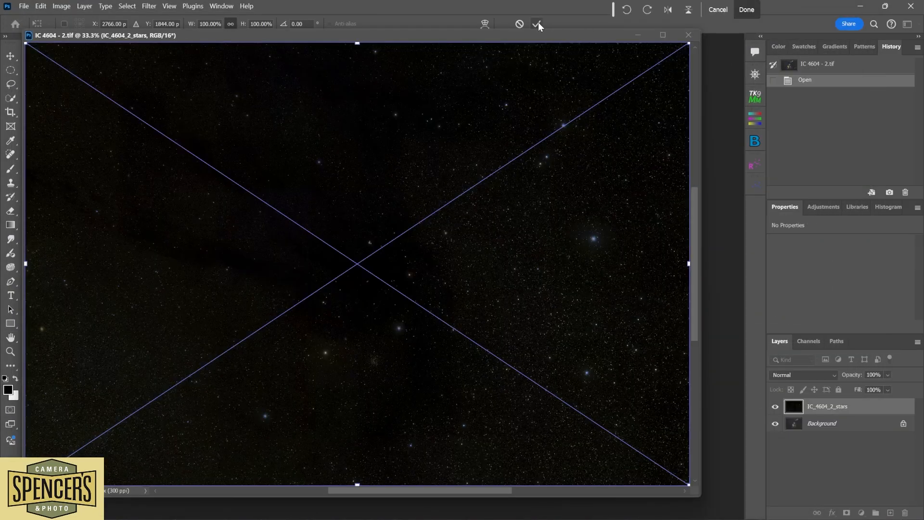
pyautogui.click(537, 23)
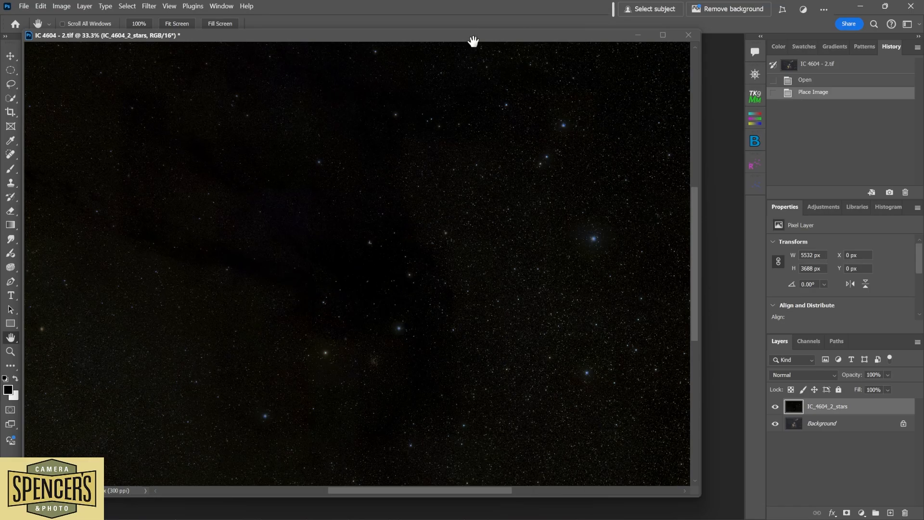
pyautogui.moveTo(474, 36); pyautogui.dragTo(479, 44)
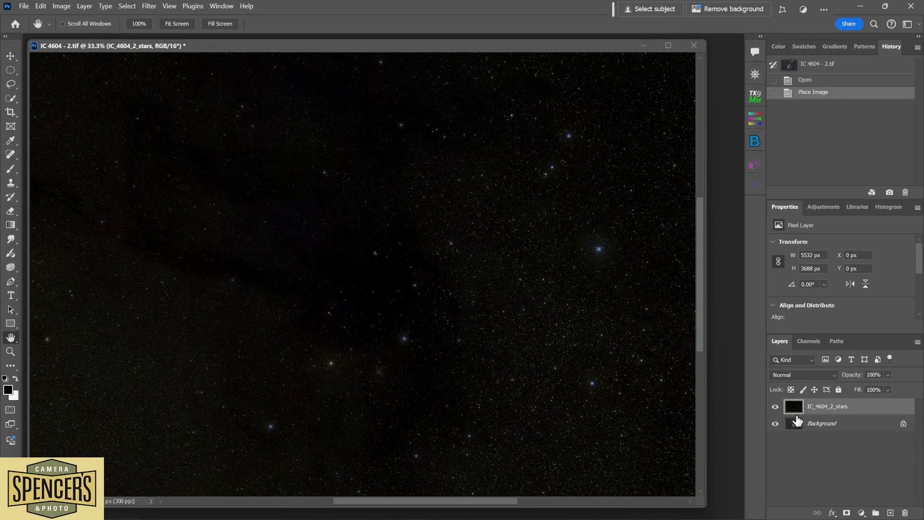
# Set the IC_4604_2_stars layer's blend mode to Screen.
pyautogui.click(775, 407)
pyautogui.click(775, 408)
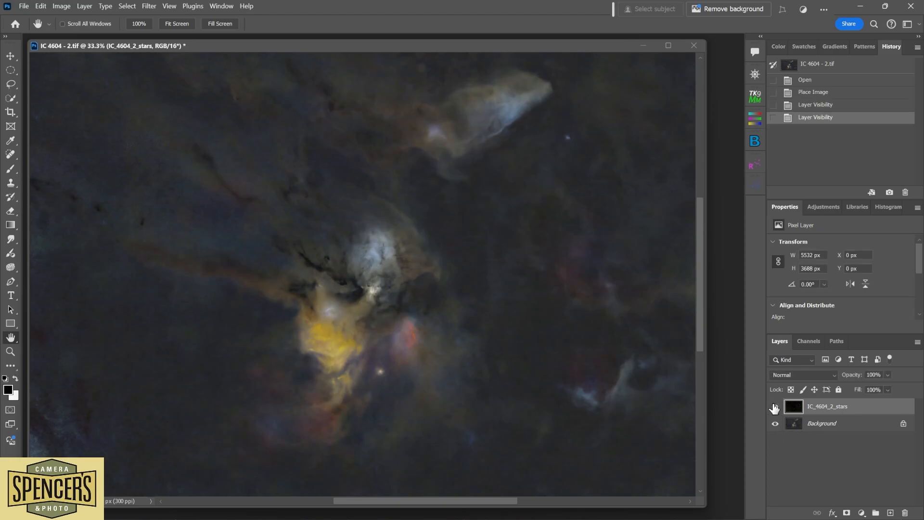
pyautogui.click(774, 407)
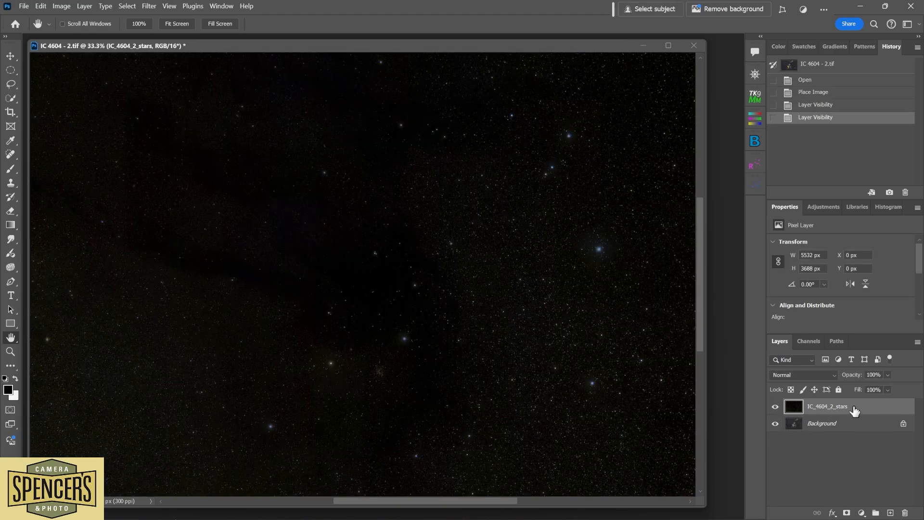
pyautogui.click(832, 374)
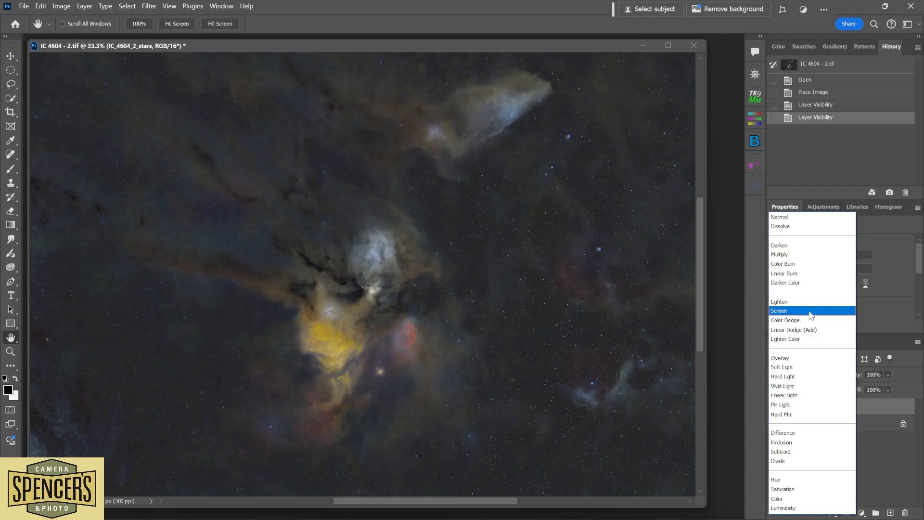
pyautogui.click(811, 312)
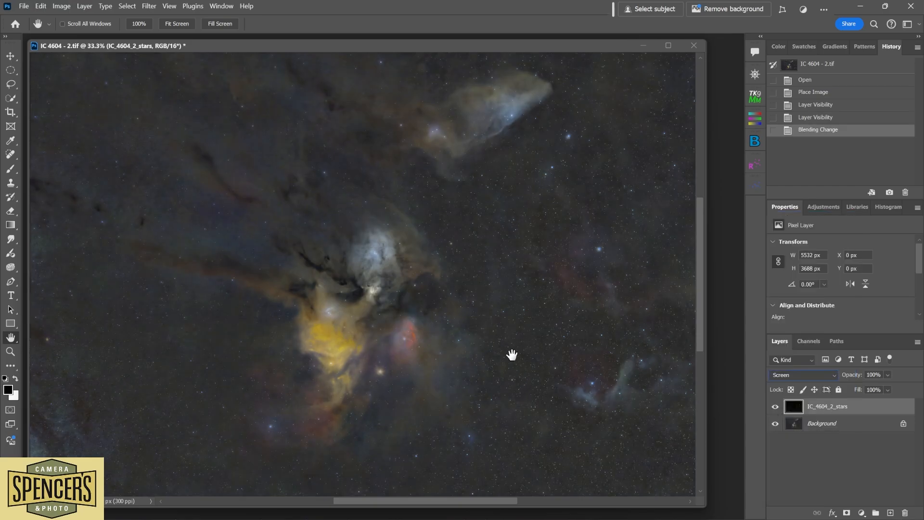
# Compare the nebula image with and without the screened stars layer.
pyautogui.click(775, 407)
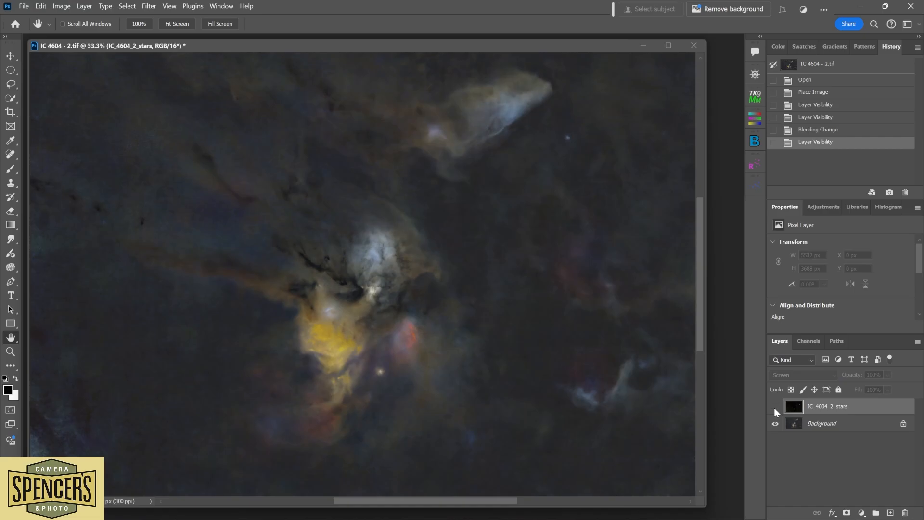
pyautogui.click(774, 407)
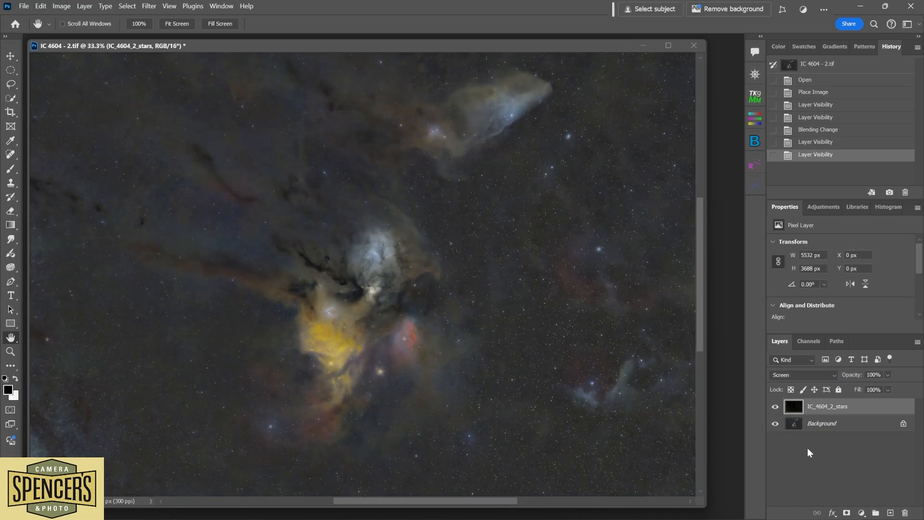
pyautogui.click(775, 408)
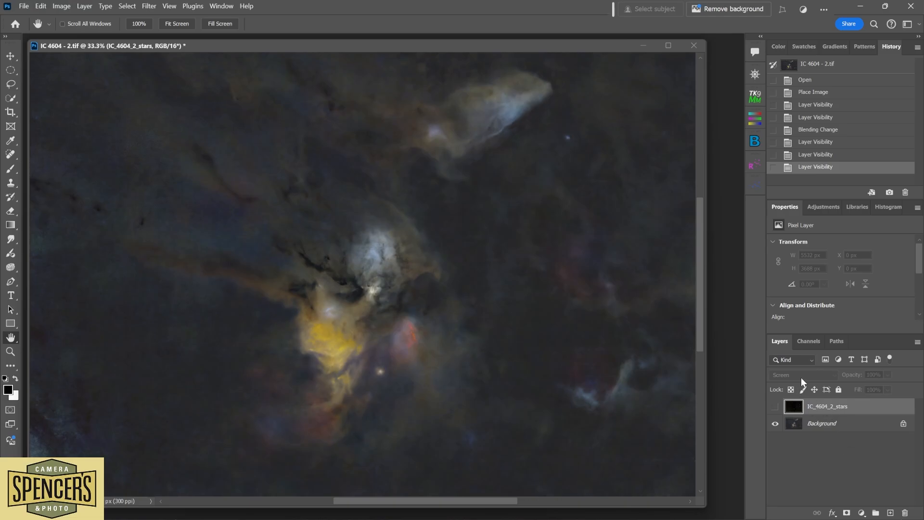
pyautogui.click(775, 406)
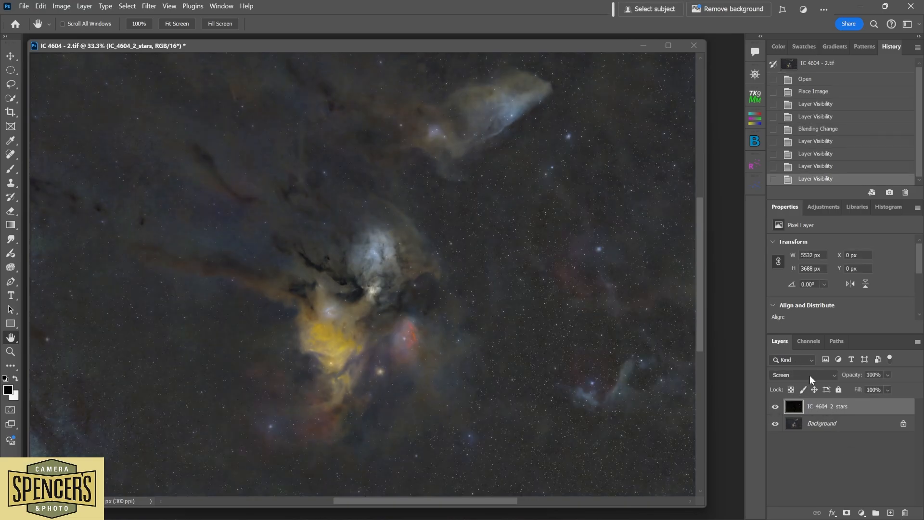
pyautogui.click(775, 406)
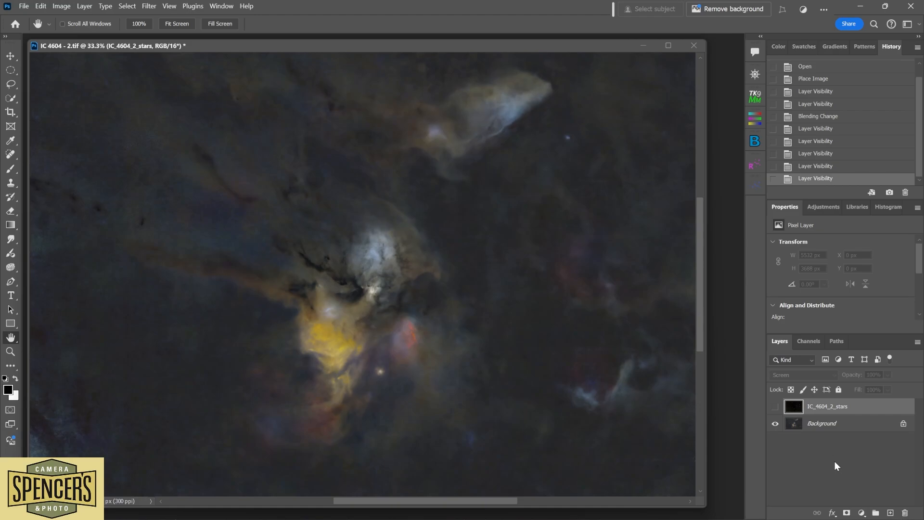
pyautogui.click(775, 406)
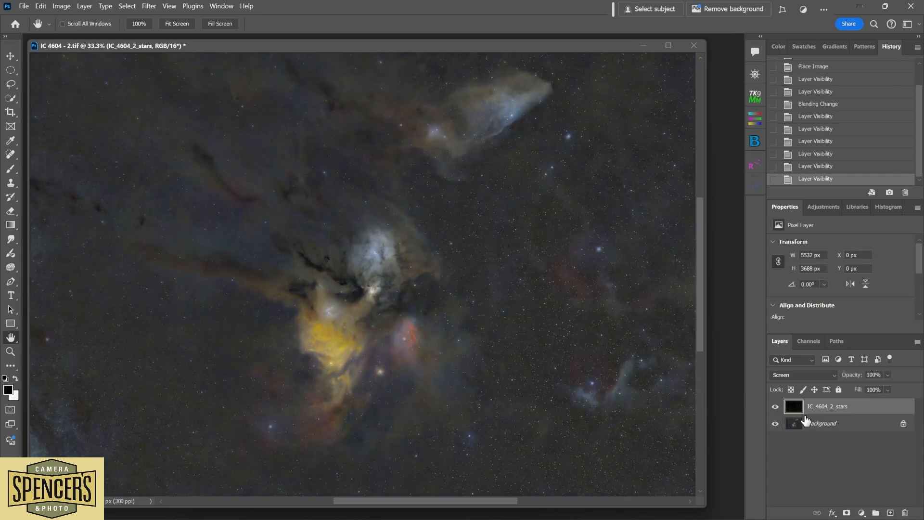
pyautogui.click(775, 406)
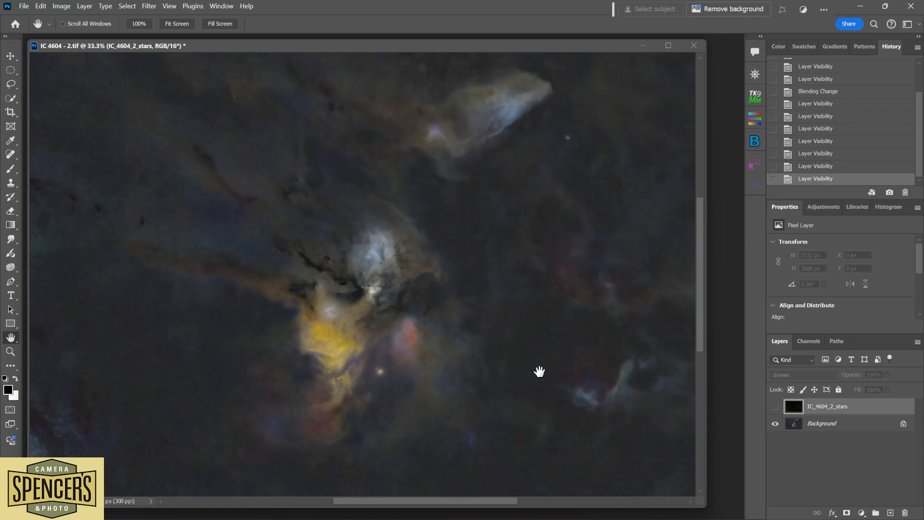
pyautogui.click(775, 406)
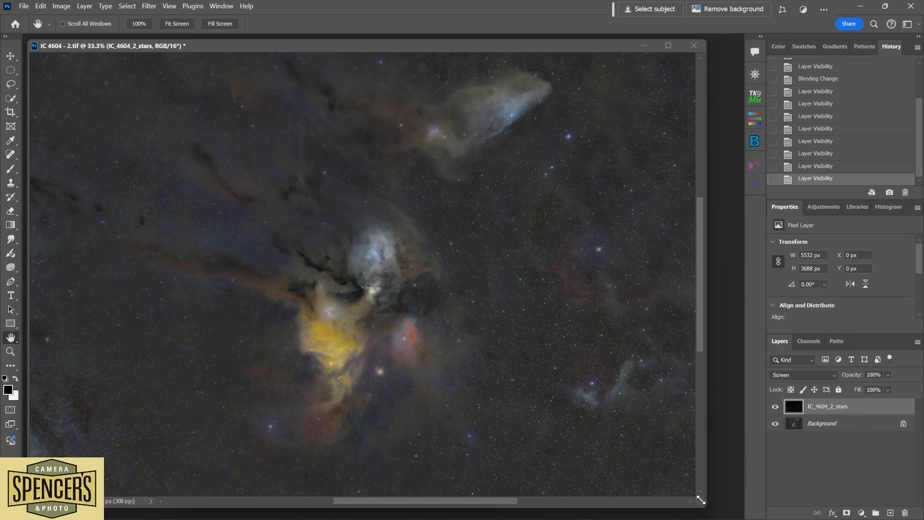
# Hide the stars layer, open the Background layer in the Camera Raw Filter and check the nebula up close.
pyautogui.moveTo(701, 500); pyautogui.dragTo(729, 510)
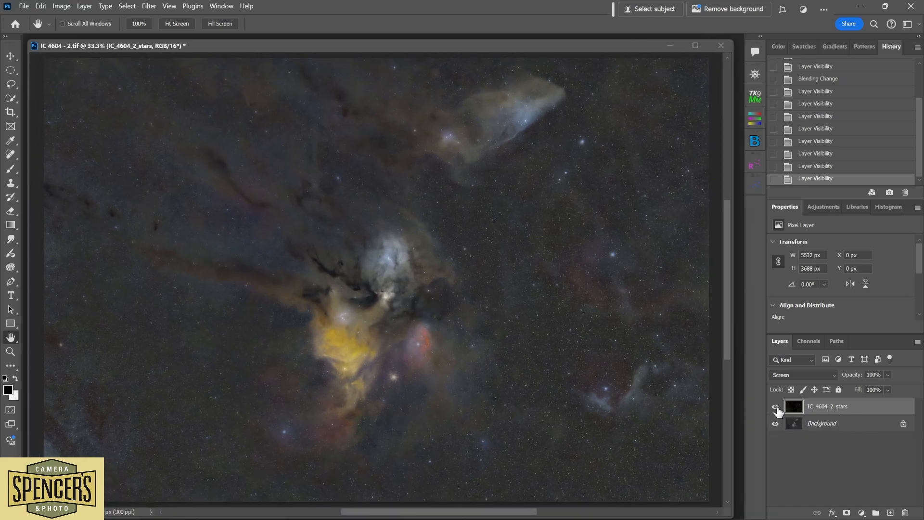
pyautogui.click(775, 407)
pyautogui.click(793, 424)
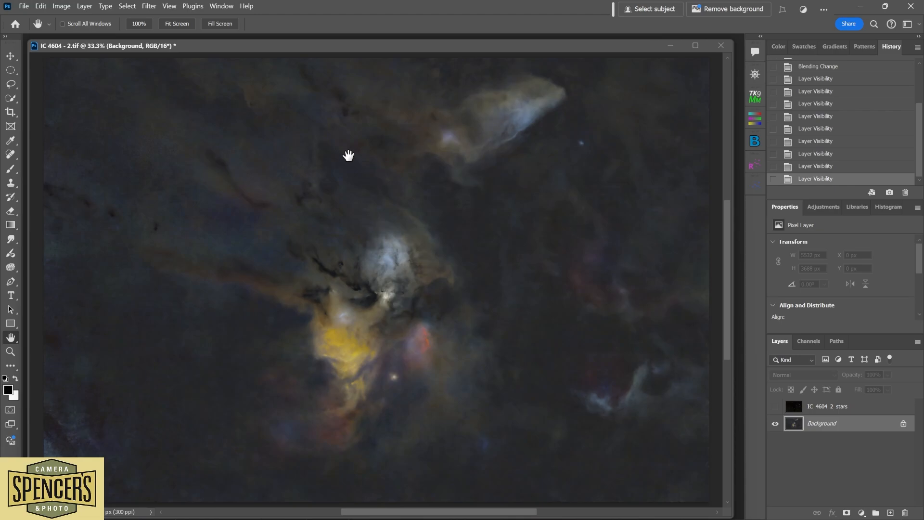
pyautogui.click(149, 6)
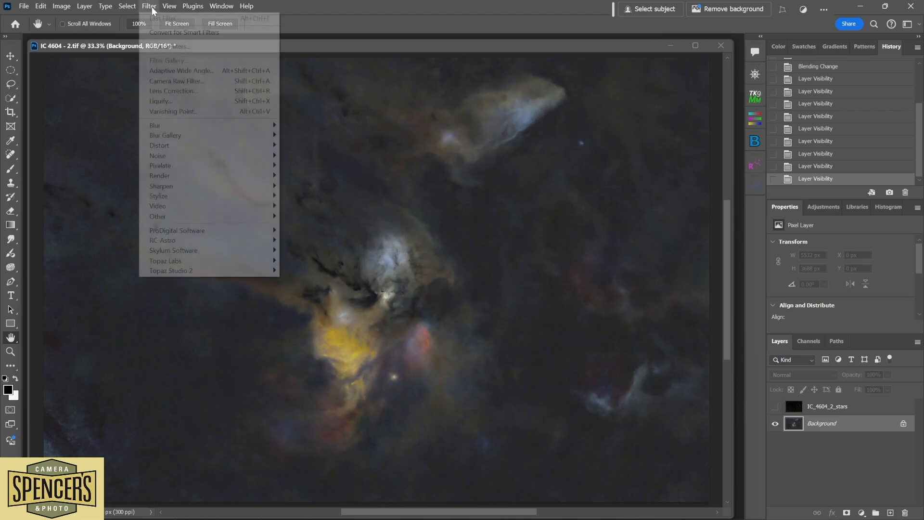
pyautogui.click(201, 82)
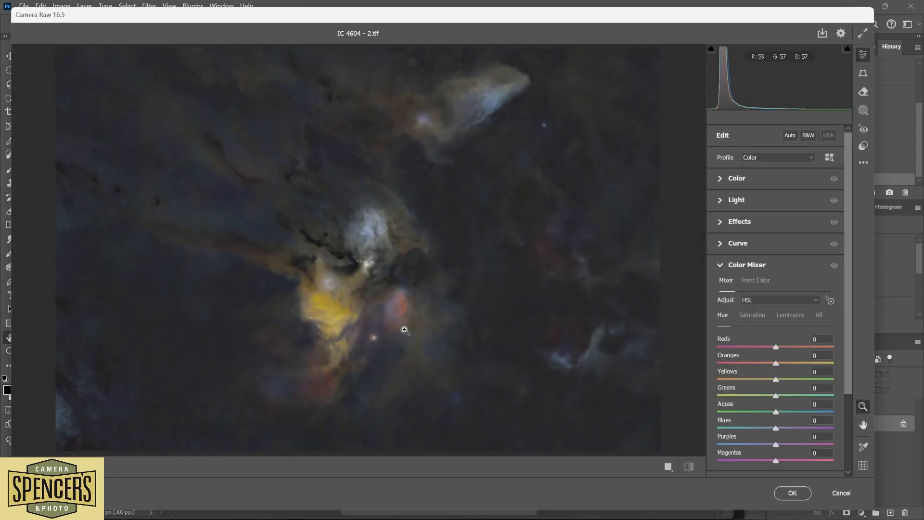
pyautogui.click(409, 322)
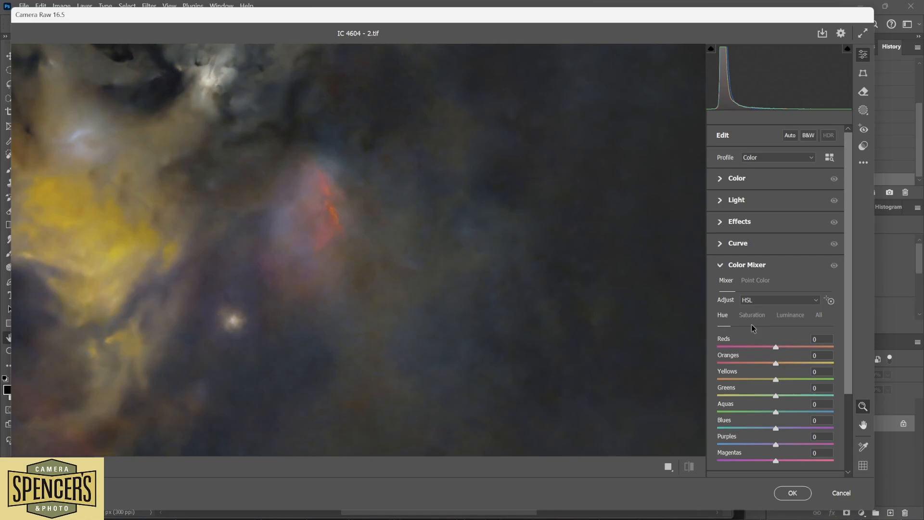
pyautogui.click(353, 224)
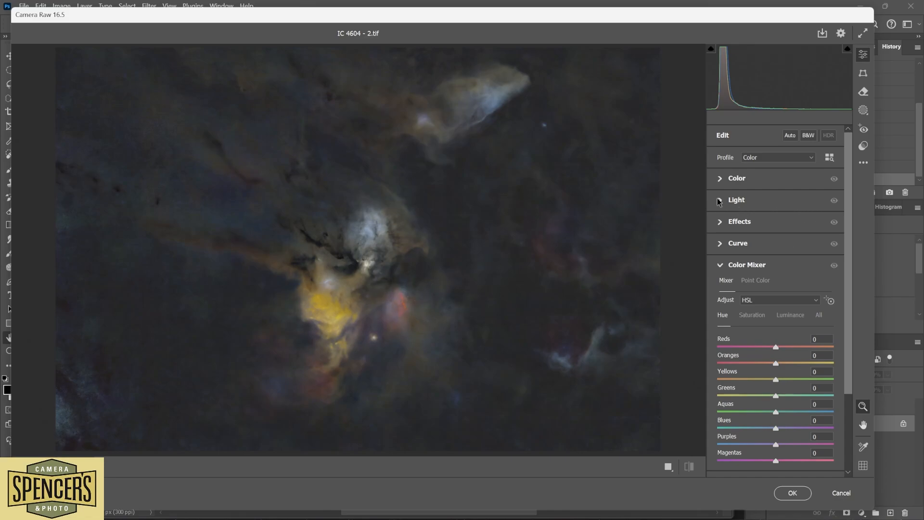
# In the Light settings, set Shadows to +60 and Blacks to -17, and compare the image before and after.
pyautogui.click(719, 179)
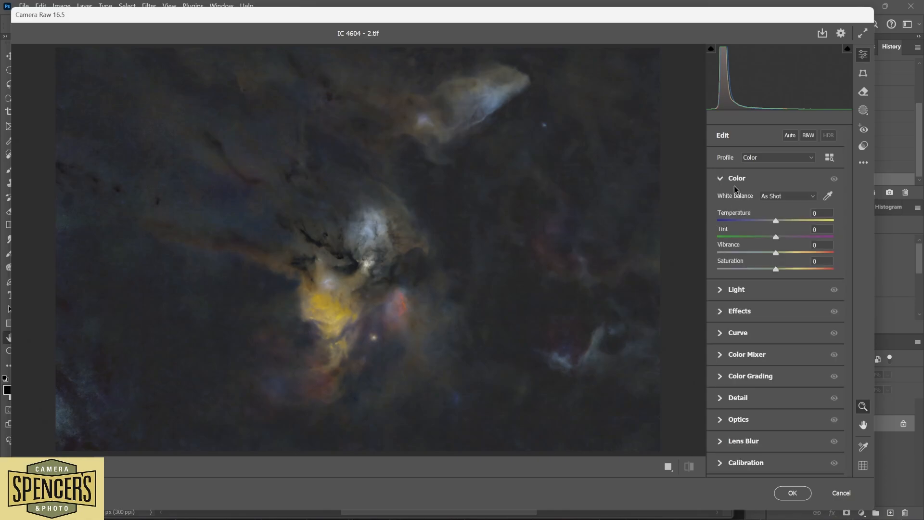
pyautogui.click(721, 290)
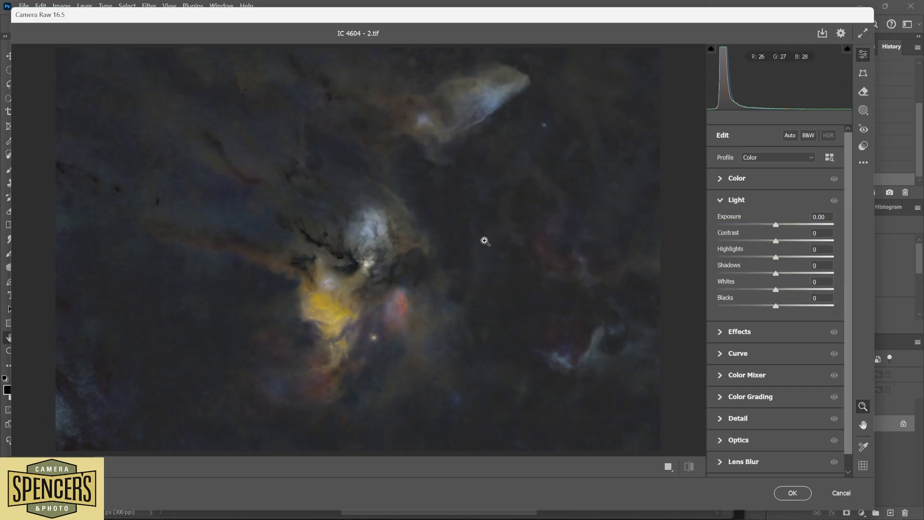
pyautogui.moveTo(776, 276); pyautogui.dragTo(811, 277)
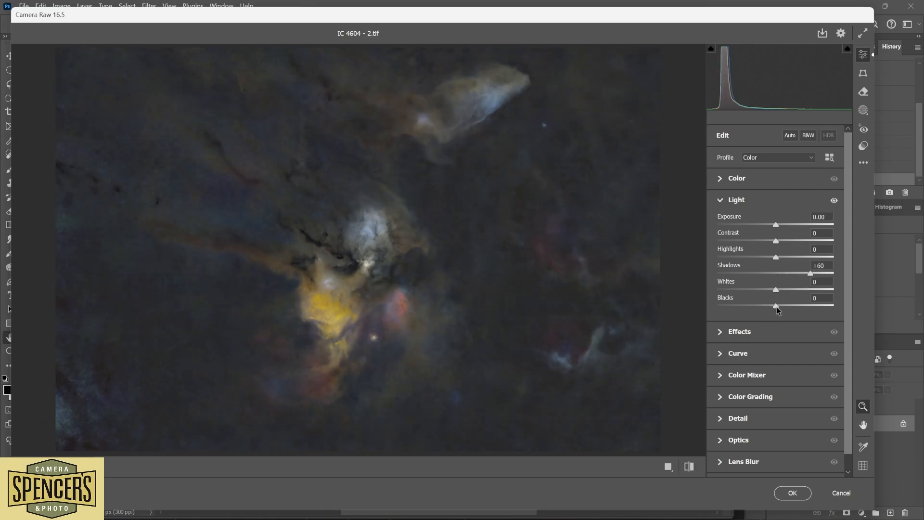
pyautogui.moveTo(776, 306); pyautogui.dragTo(766, 308)
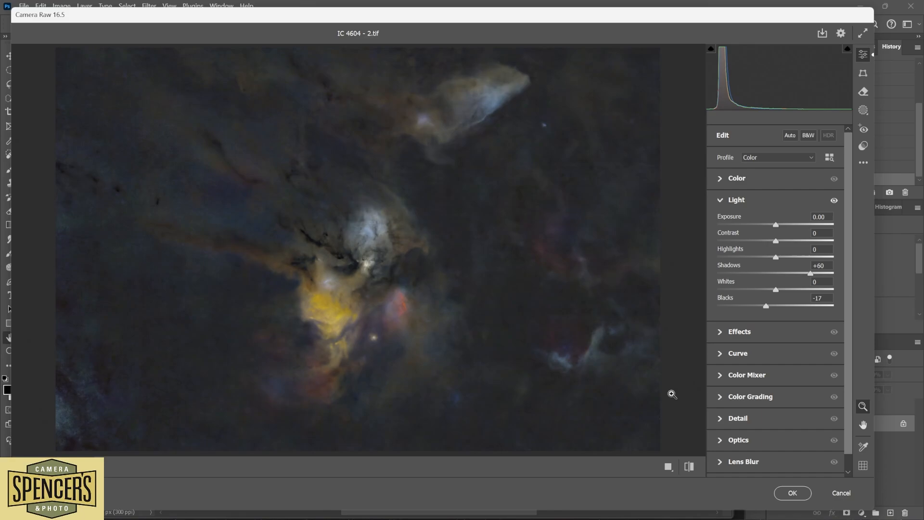
pyautogui.click(689, 466)
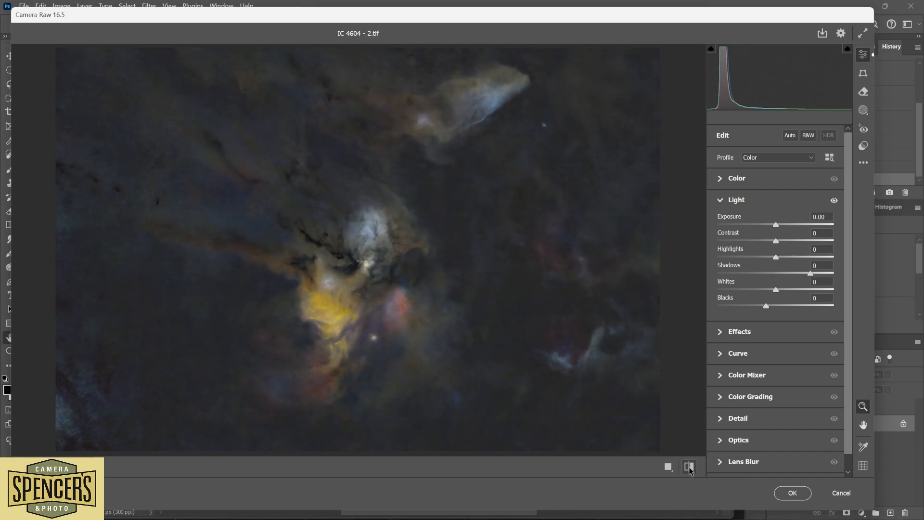
pyautogui.click(689, 466)
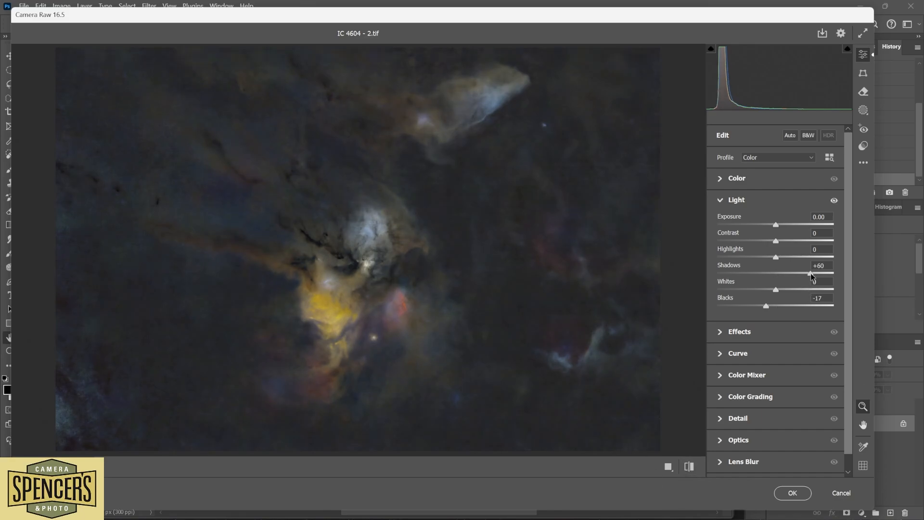
# Refine the tones by setting Shadows to +88, Highlights to -23 and Whites to -14.
pyautogui.moveTo(811, 276); pyautogui.dragTo(827, 274)
pyautogui.moveTo(776, 257)
pyautogui.mouseDown()
pyautogui.moveTo(761, 259)
pyautogui.moveTo(775, 258)
pyautogui.mouseUp()
pyautogui.moveTo(775, 289)
pyautogui.mouseDown()
pyautogui.moveTo(759, 289)
pyautogui.moveTo(769, 295)
pyautogui.mouseUp()
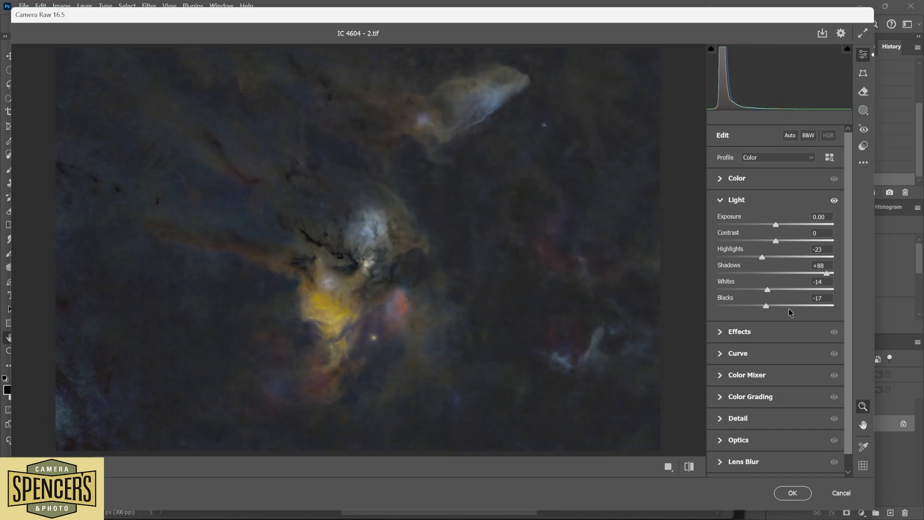
pyautogui.click(721, 200)
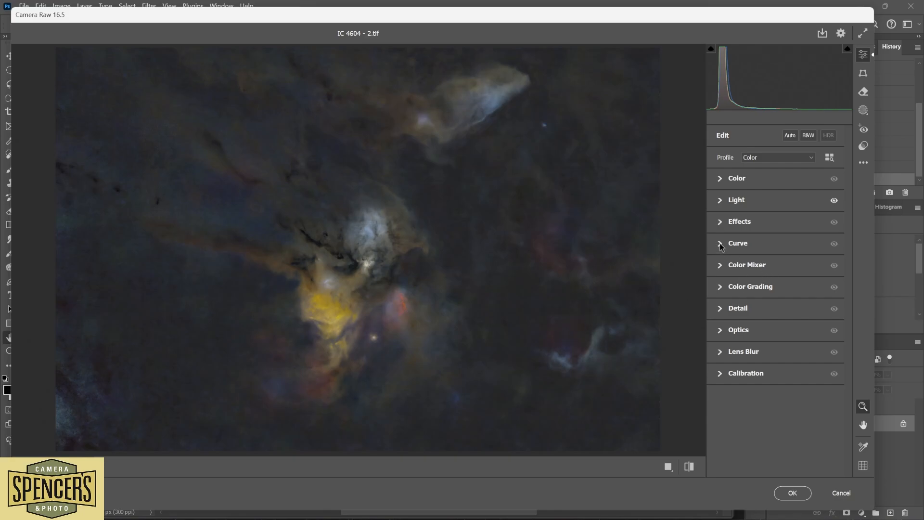
# Raise Clarity and Dehaze slightly in the Effects settings and preview the image without the effects.
pyautogui.click(722, 221)
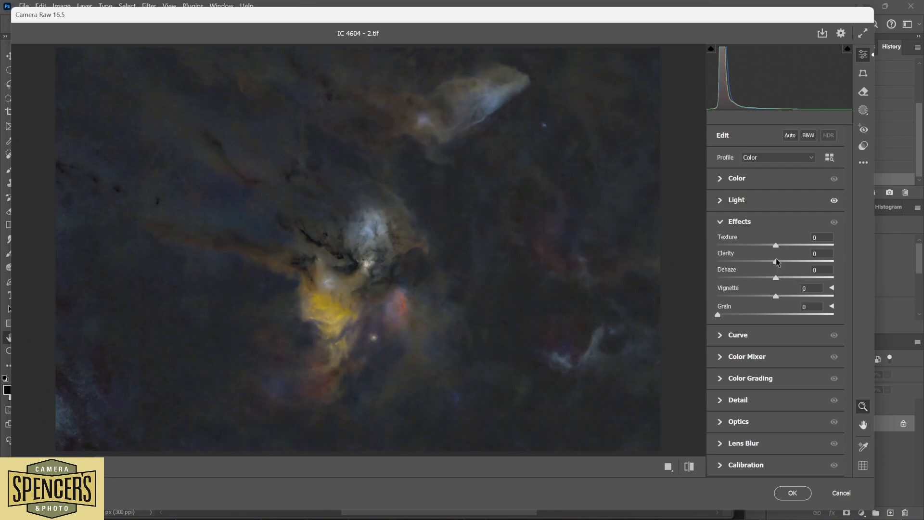
pyautogui.moveTo(775, 262); pyautogui.dragTo(781, 262)
pyautogui.moveTo(781, 263)
pyautogui.mouseDown()
pyautogui.moveTo(800, 264)
pyautogui.moveTo(779, 264)
pyautogui.moveTo(795, 264)
pyautogui.moveTo(794, 280)
pyautogui.moveTo(780, 282)
pyautogui.mouseUp()
pyautogui.click(834, 222)
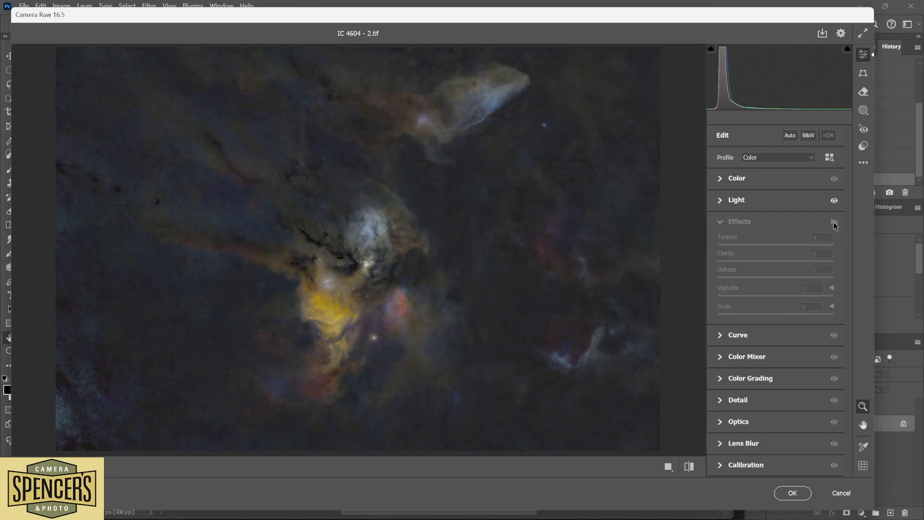
# Turn the effects back on and set the Color Mixer luminance to +20 for Reds, +36 for Oranges and -1 for Yellows.
pyautogui.click(834, 222)
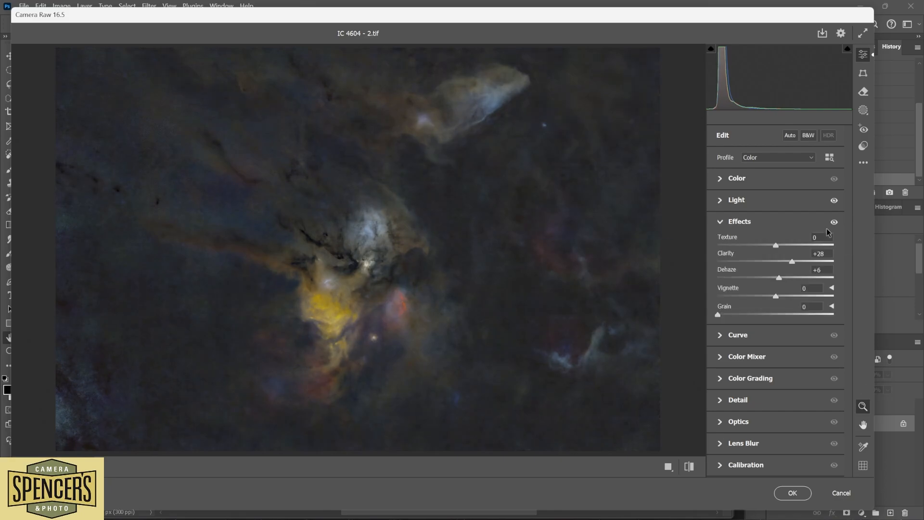
pyautogui.click(730, 222)
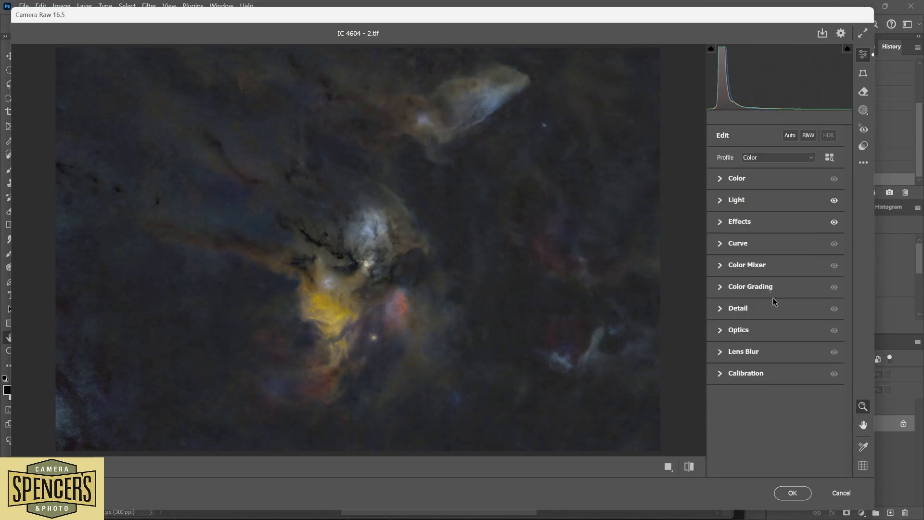
pyautogui.click(722, 266)
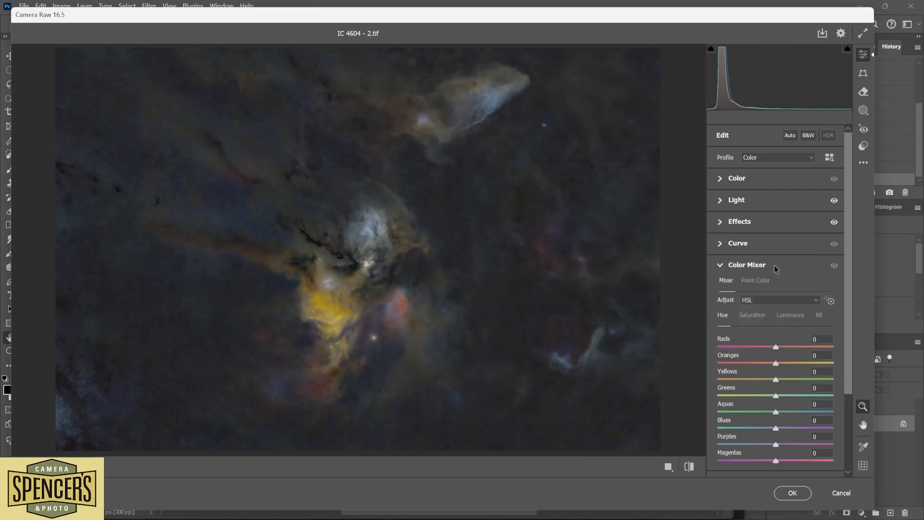
pyautogui.click(791, 316)
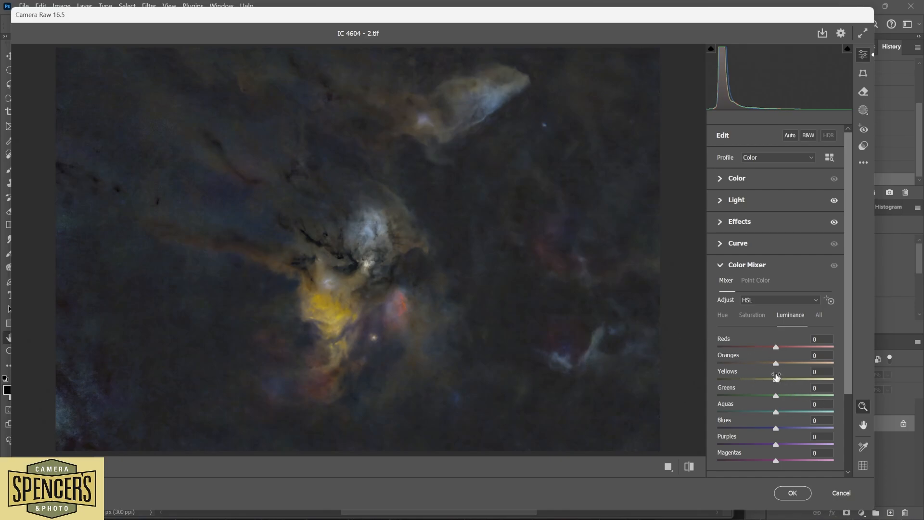
pyautogui.moveTo(778, 382)
pyautogui.mouseDown()
pyautogui.moveTo(795, 384)
pyautogui.moveTo(778, 388)
pyautogui.mouseUp()
pyautogui.moveTo(793, 365); pyautogui.dragTo(806, 366)
pyautogui.moveTo(778, 348); pyautogui.dragTo(790, 350)
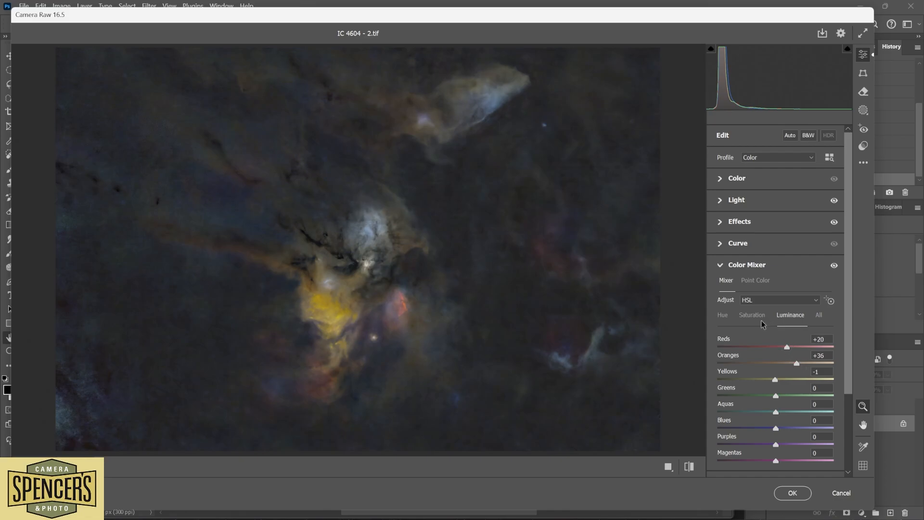
# Set the Color Mixer hue of Reds to +2 while checking the red nebula area up close, and compare with the default settings.
pyautogui.click(722, 315)
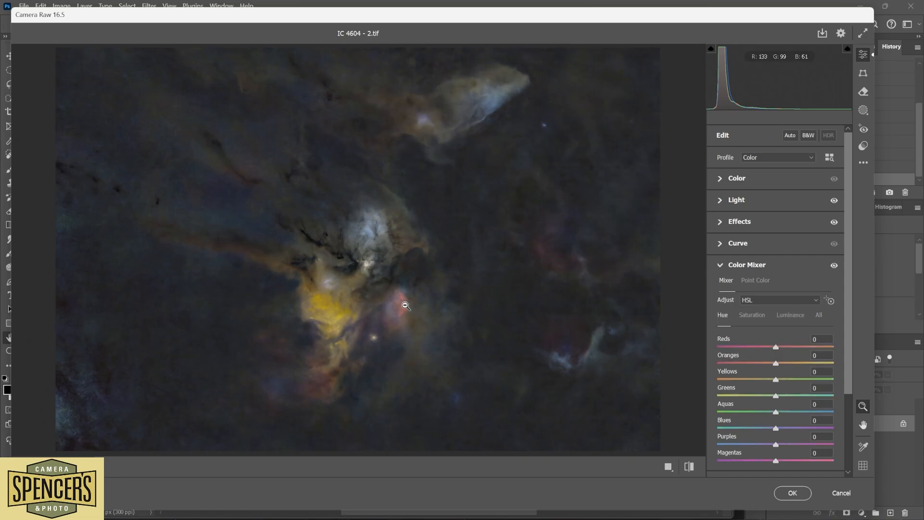
pyautogui.click(404, 305)
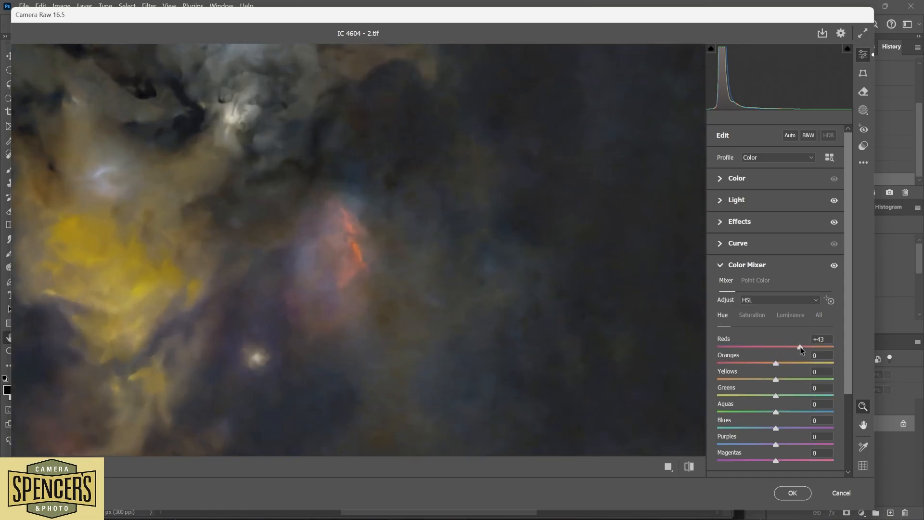
pyautogui.moveTo(801, 350); pyautogui.dragTo(778, 351)
pyautogui.keyDown('alt'); pyautogui.click(365, 237); pyautogui.keyUp('alt')
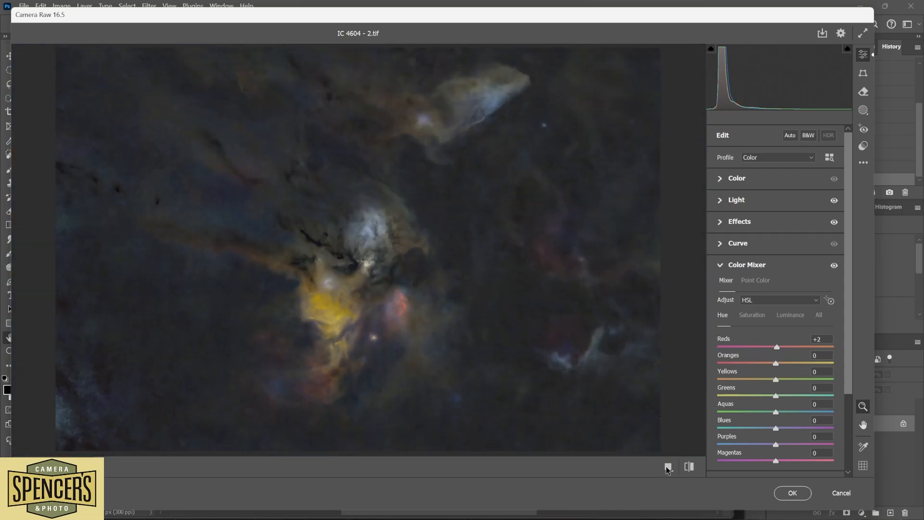
pyautogui.click(689, 467)
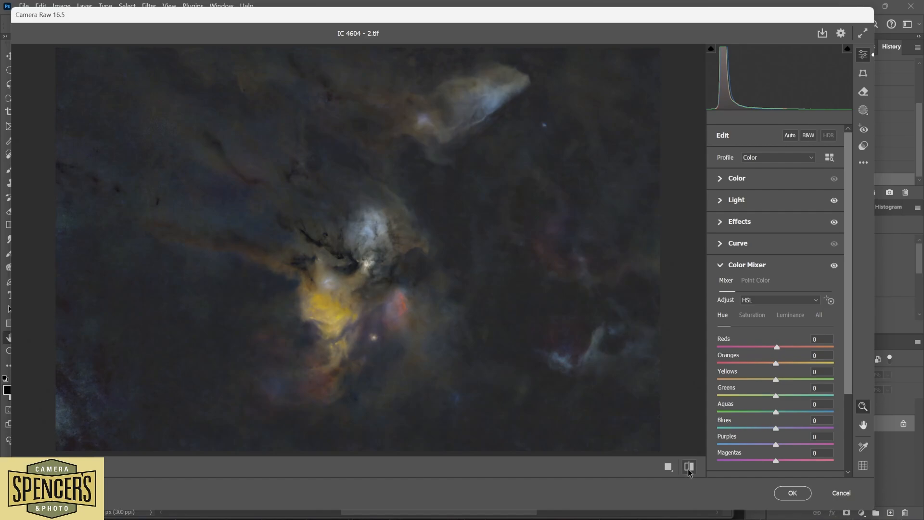
pyautogui.click(689, 466)
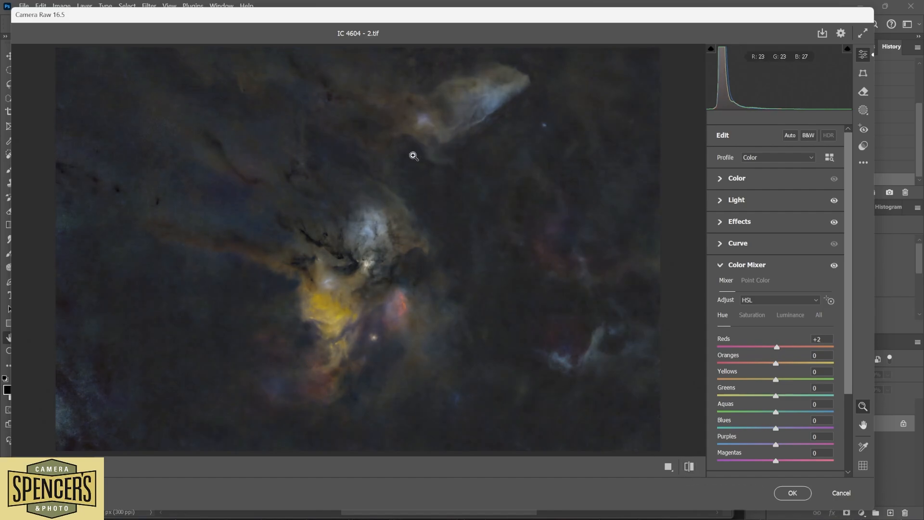
pyautogui.click(721, 264)
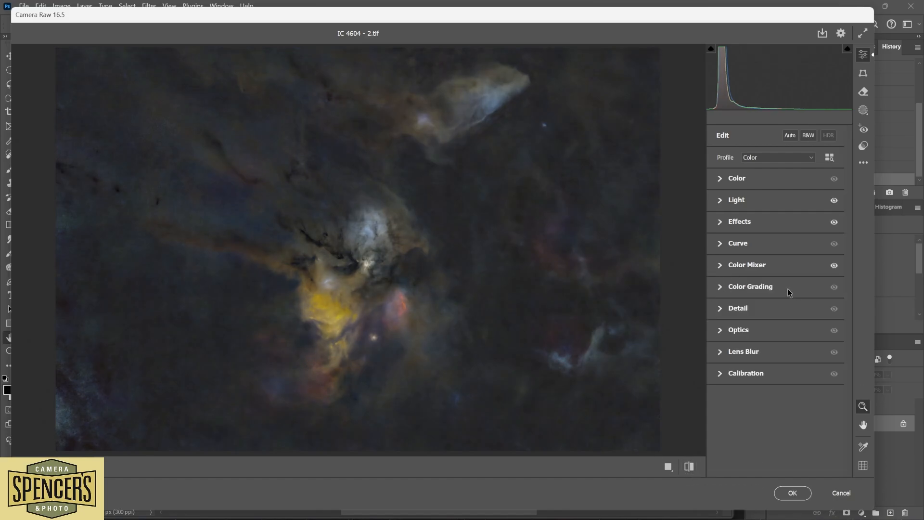
# Set Noise Reduction and Color Noise Reduction to 19, compare with the default settings, and apply the Camera Raw Filter.
pyautogui.click(723, 308)
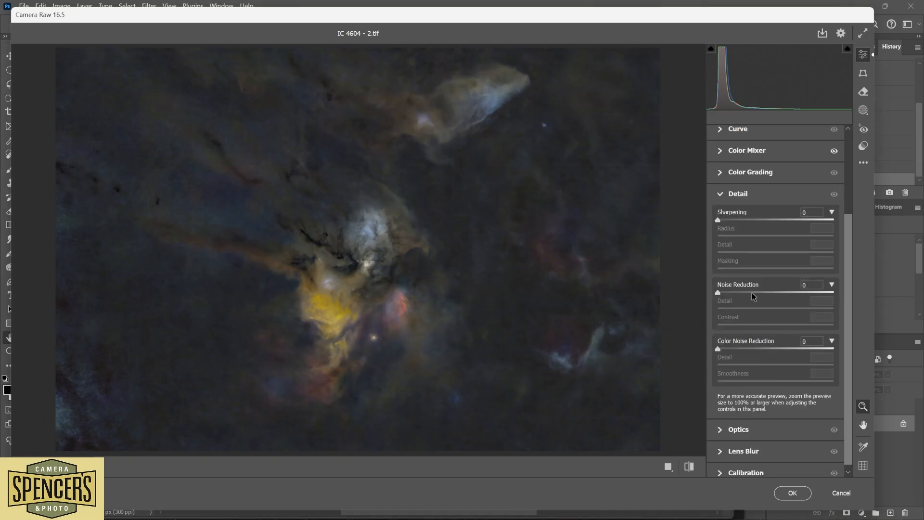
pyautogui.click(360, 291)
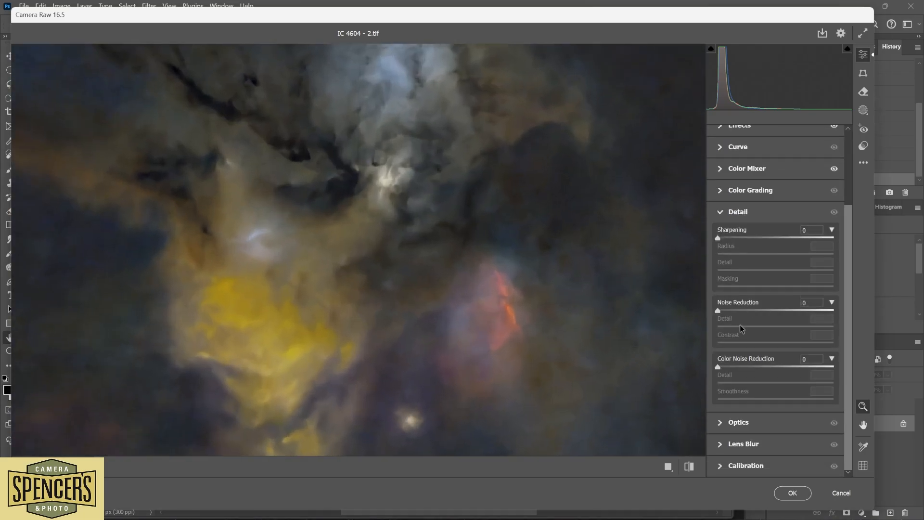
pyautogui.click(740, 310)
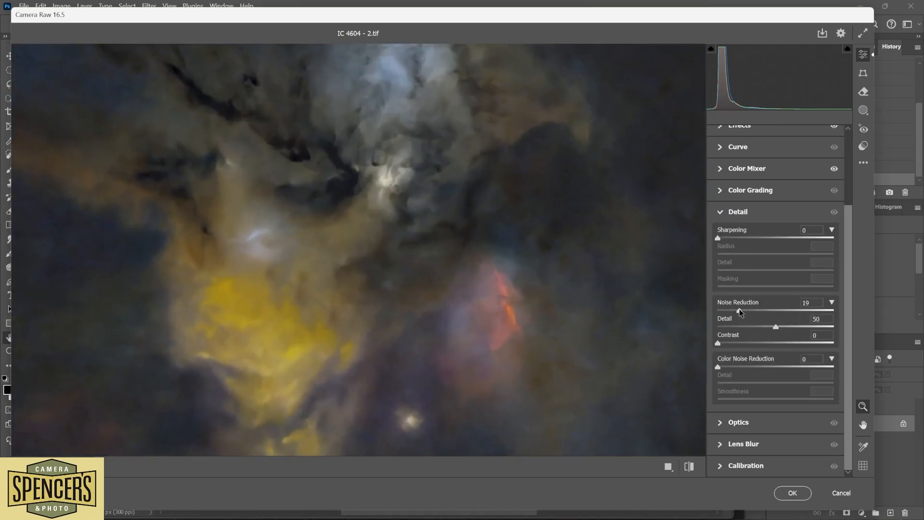
pyautogui.click(739, 366)
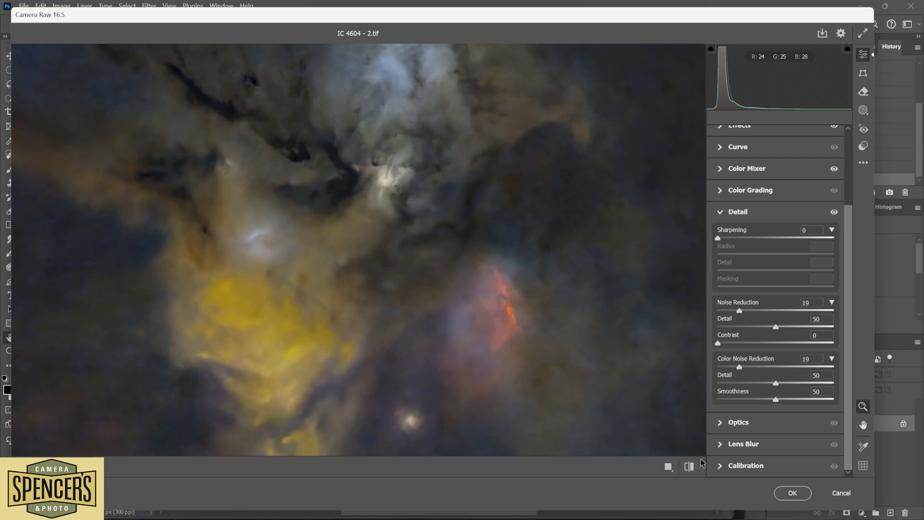
pyautogui.click(689, 466)
pyautogui.click(689, 466)
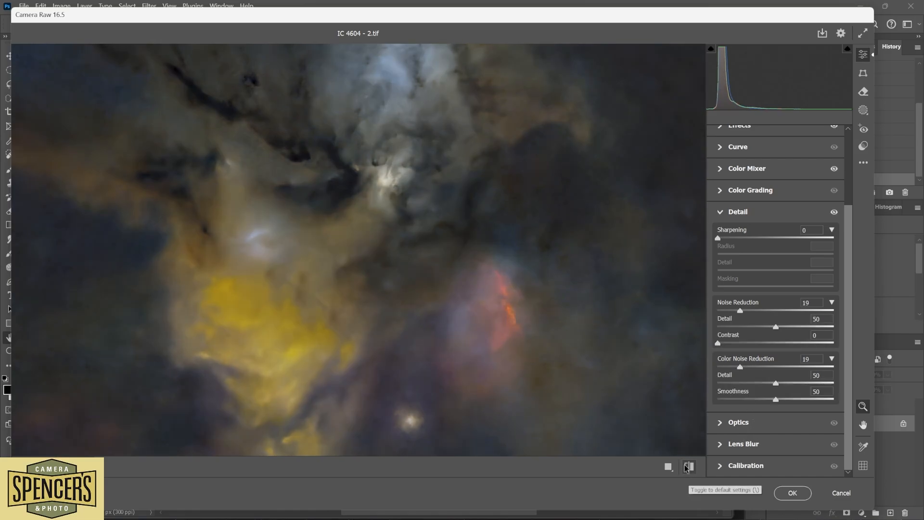
pyautogui.click(793, 493)
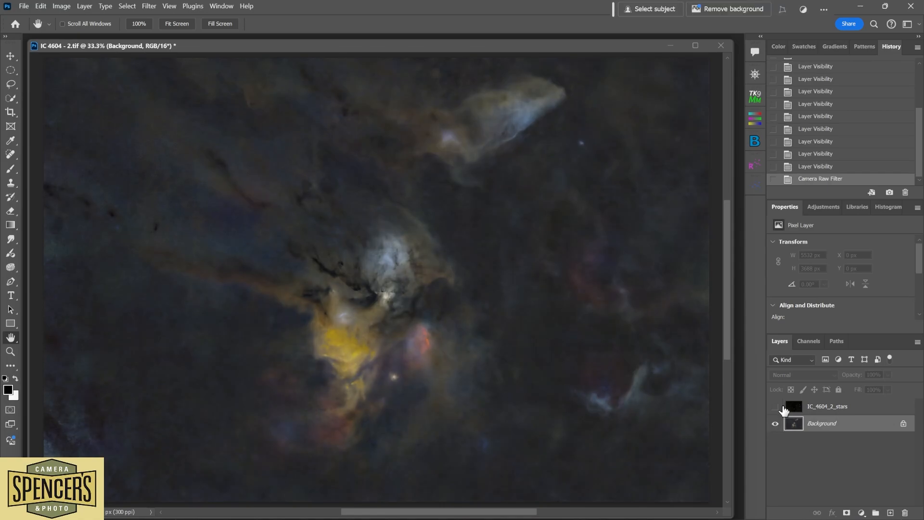
# Show the IC_4604_2_stars layer to check the combined image, hide it again and view the whole starless nebula.
pyautogui.click(776, 407)
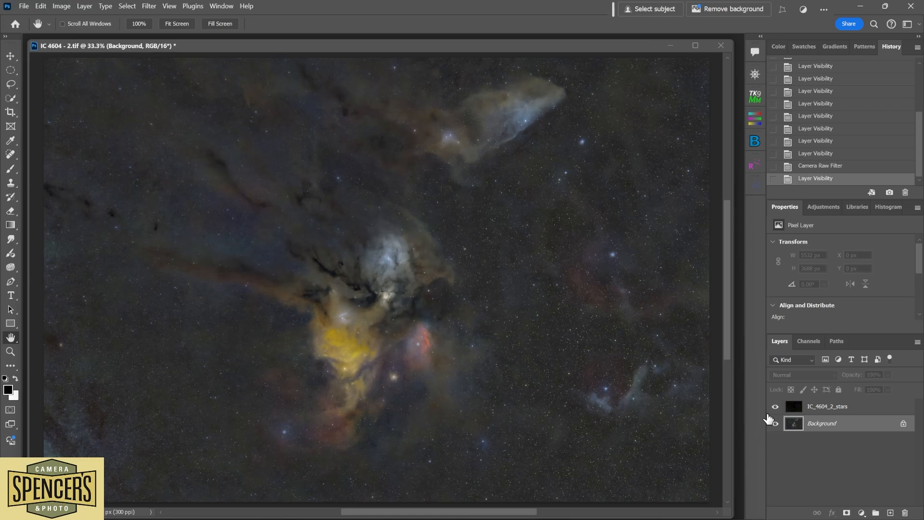
pyautogui.click(775, 408)
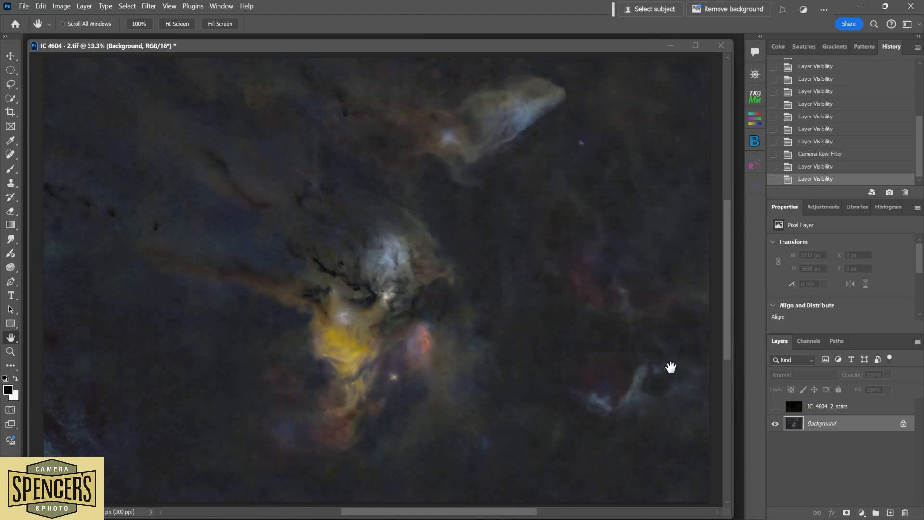
pyautogui.scroll(-1, 458, 345)
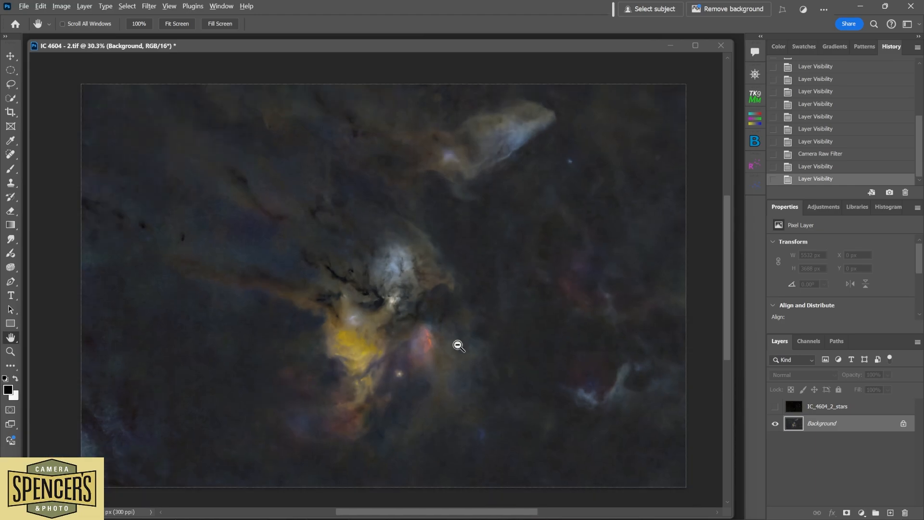
pyautogui.scroll(-1, 458, 345)
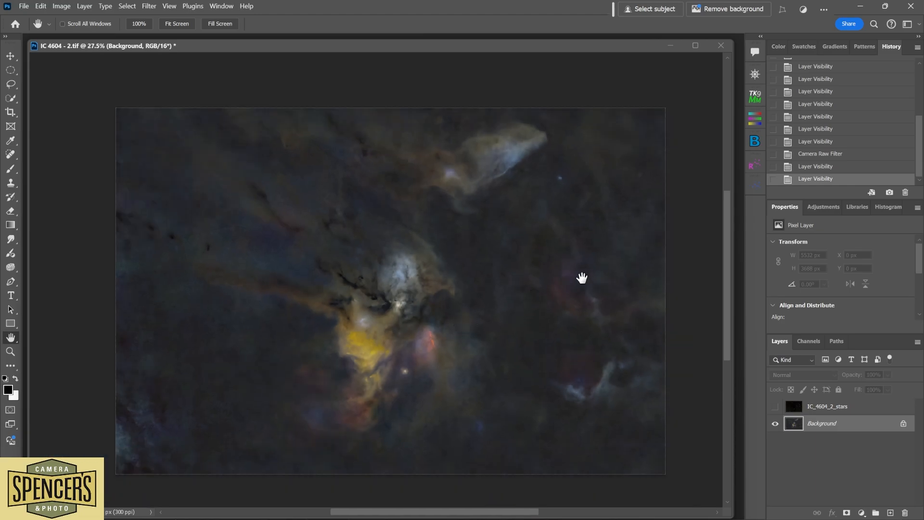